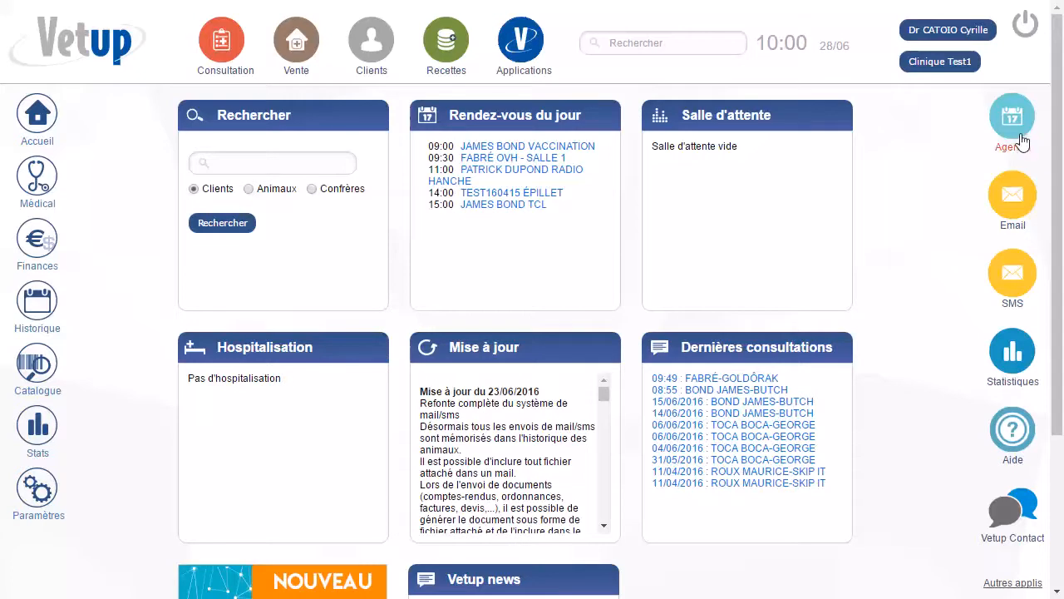
Step: Open the agenda and look through today's appointments, from the morning to the evening
click(1016, 146)
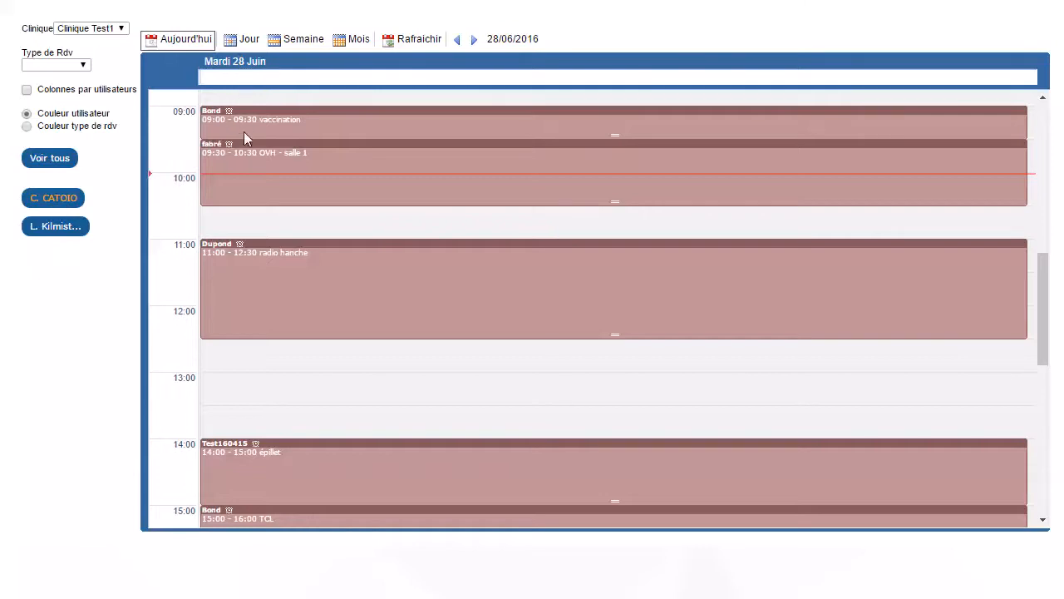
scroll(271, 314, down, 4)
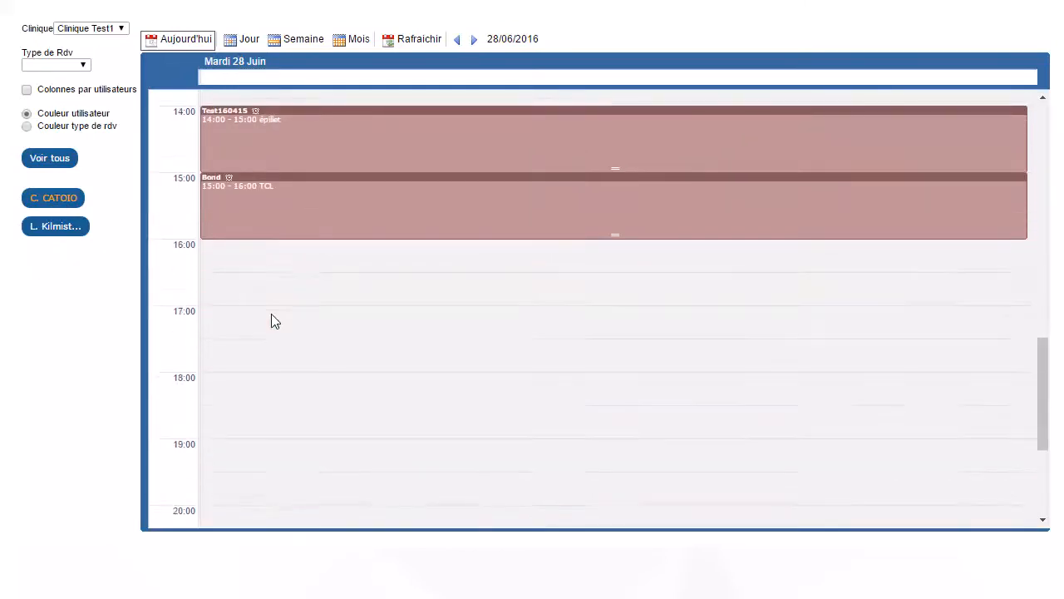
scroll(272, 319, up, 5)
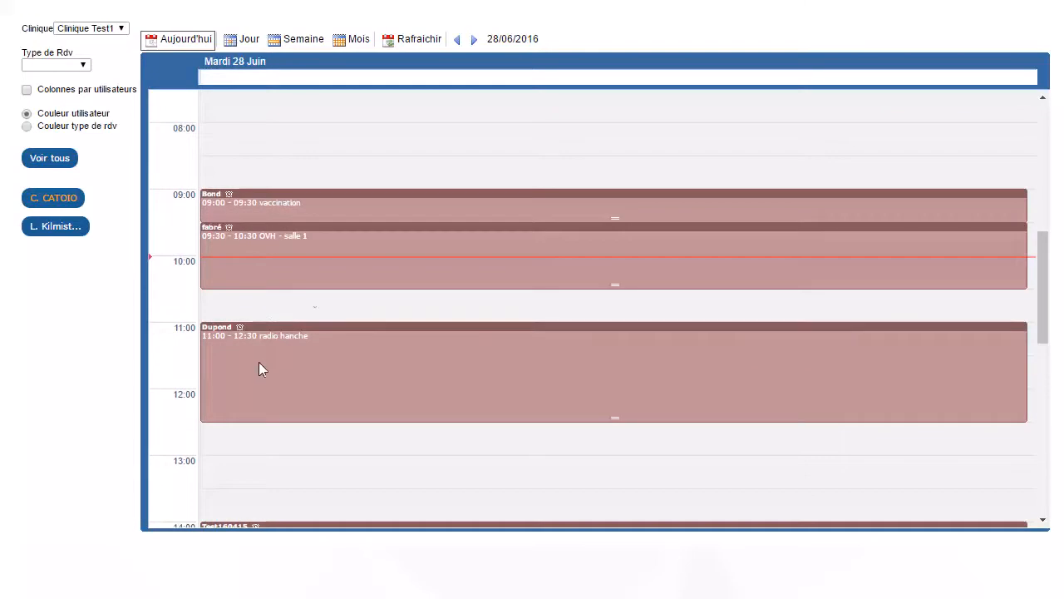
mouse_move(257, 215)
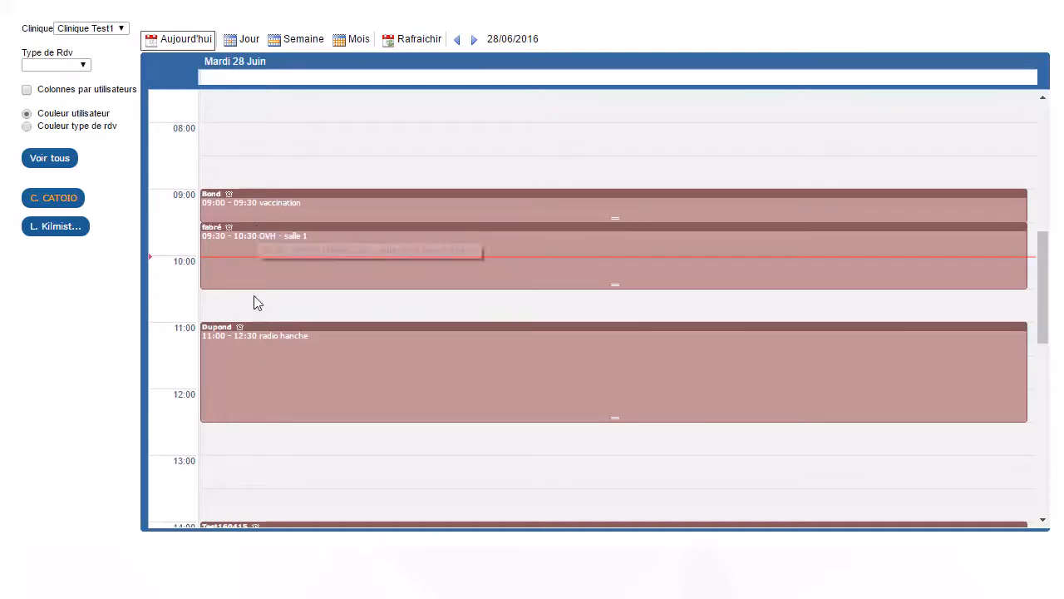
Step: View the other veterinarian's appointments for today, then return to the first veterinarian's schedule
click(52, 227)
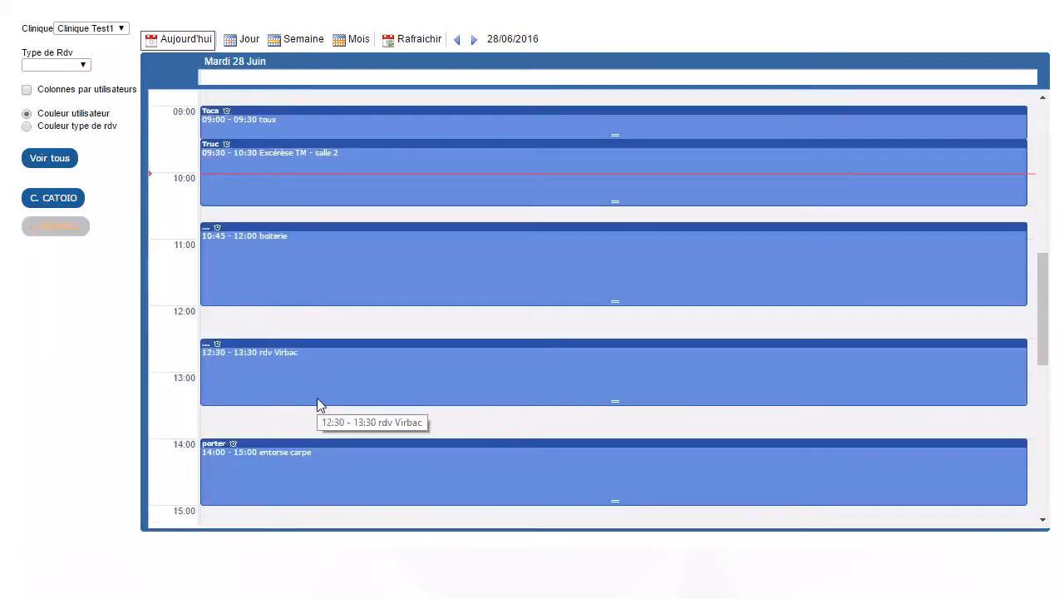
scroll(331, 423, up, 1)
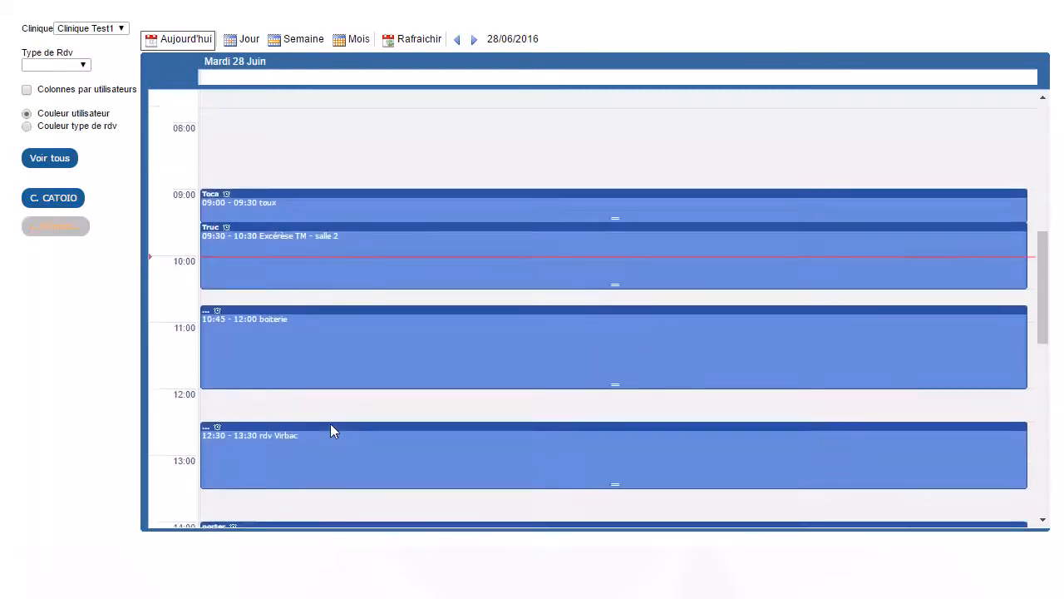
scroll(329, 423, down, 1)
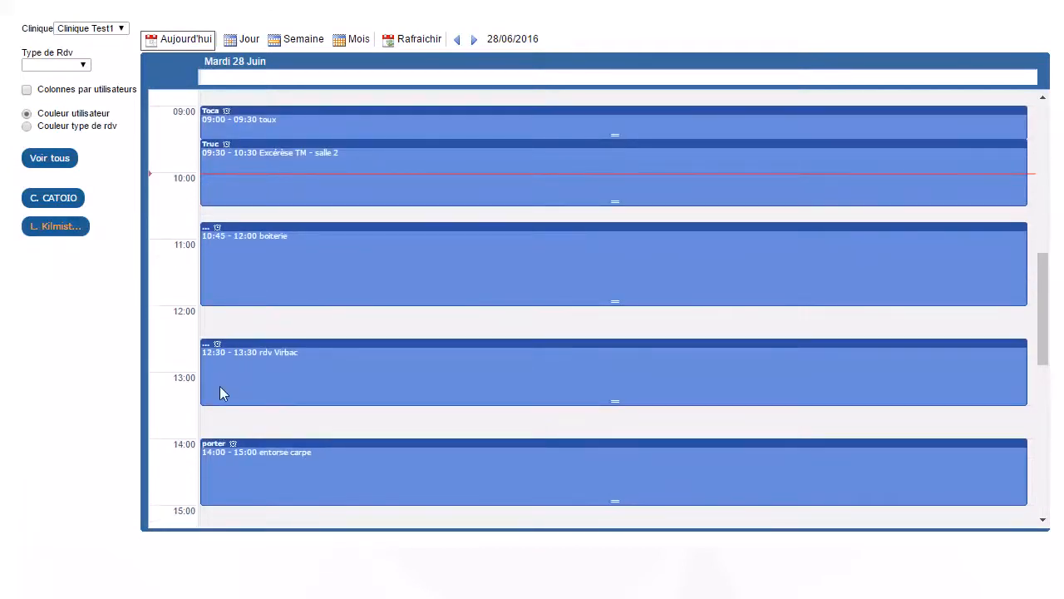
click(50, 198)
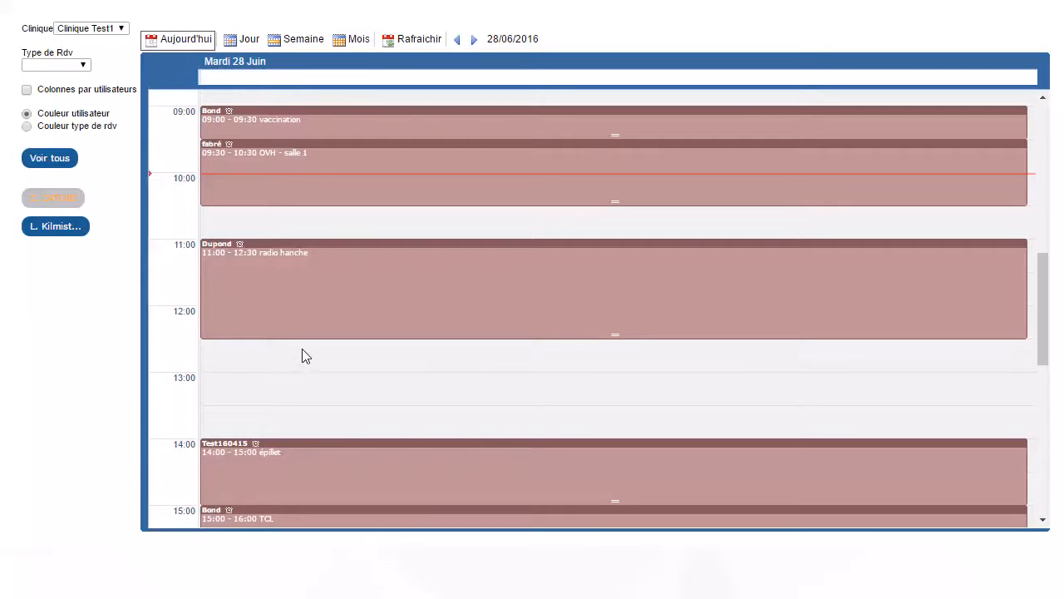
Step: Colour the appointments by appointment type, and view only the Chirurgie ones before restoring all types
click(26, 127)
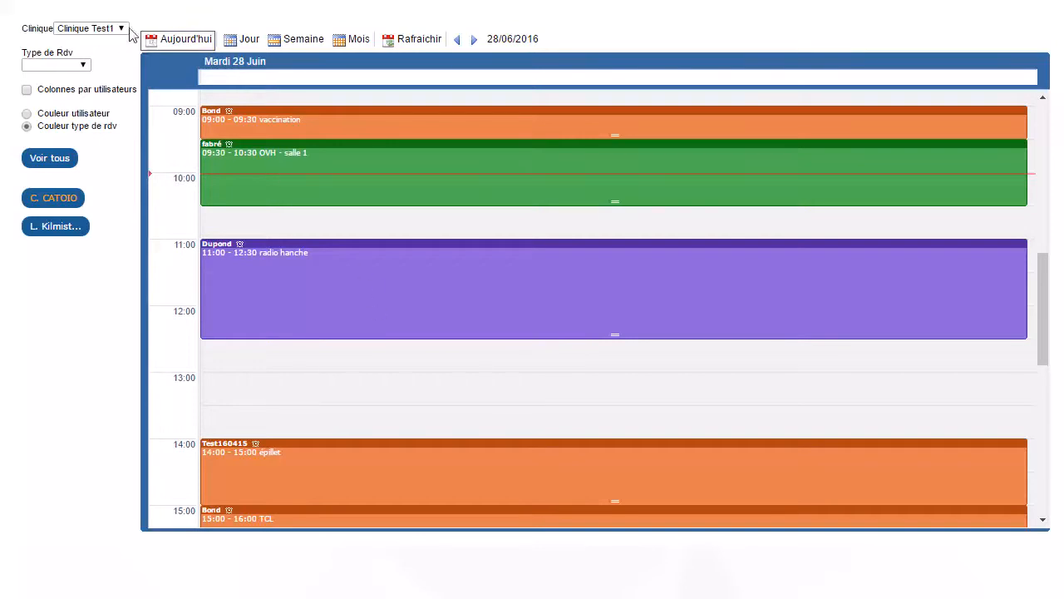
click(84, 65)
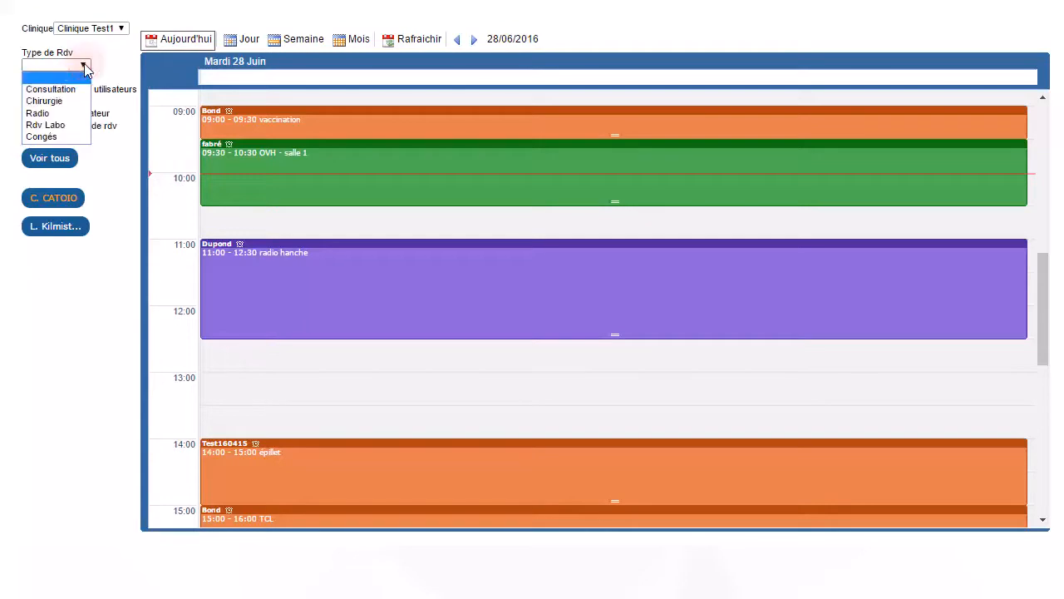
click(74, 106)
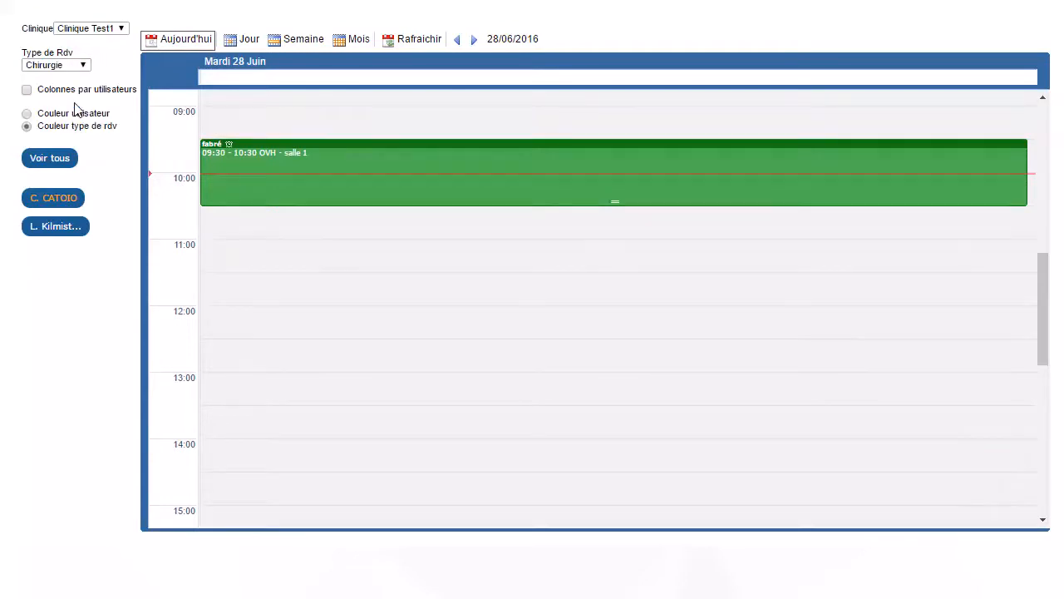
click(67, 67)
click(66, 82)
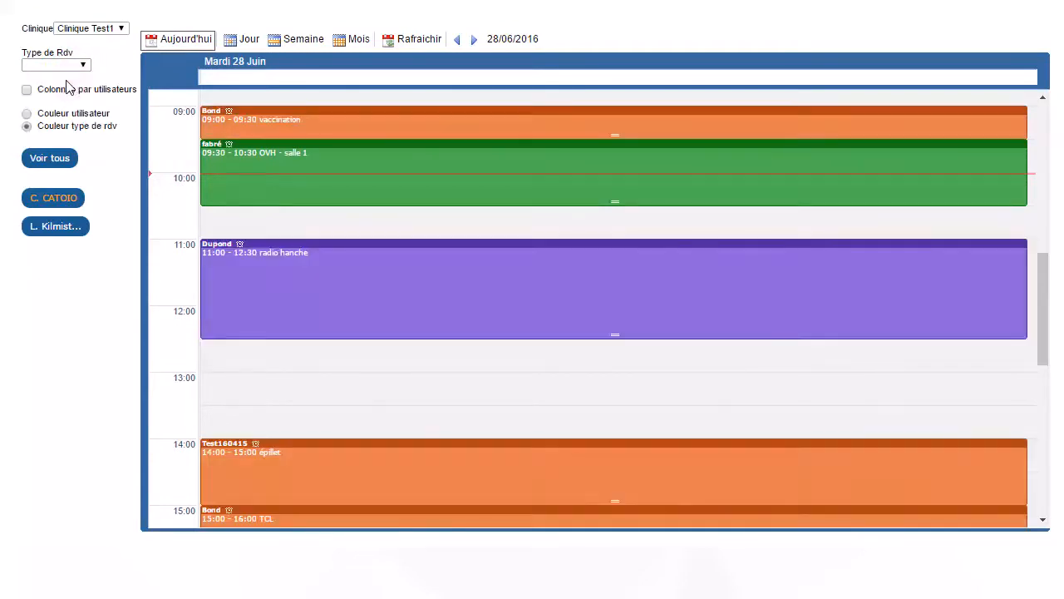
Step: View the agenda of clinique Test2, then return to the agenda of Clinique Test1
click(121, 30)
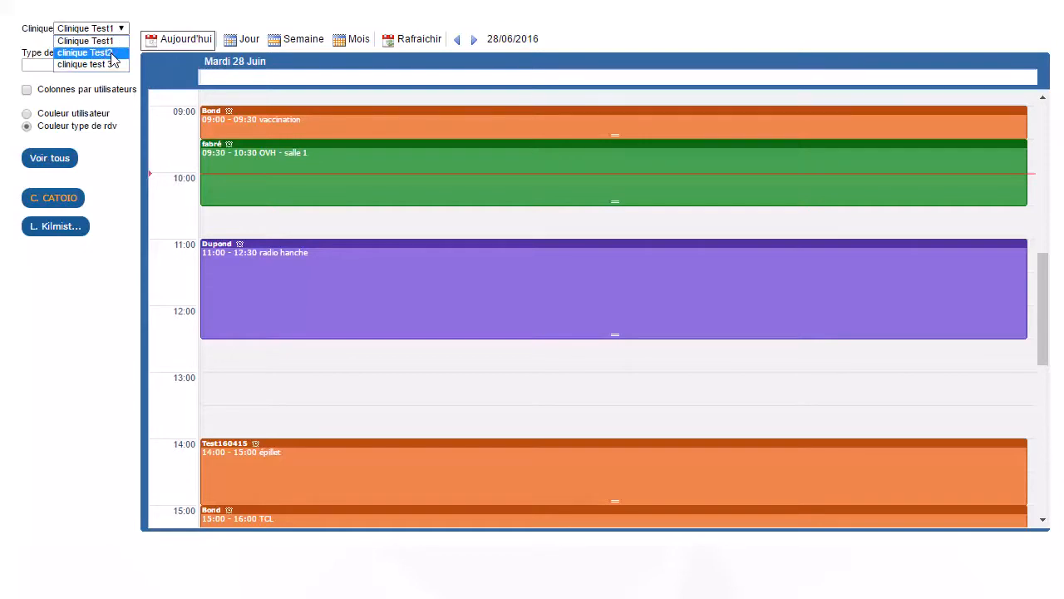
click(110, 53)
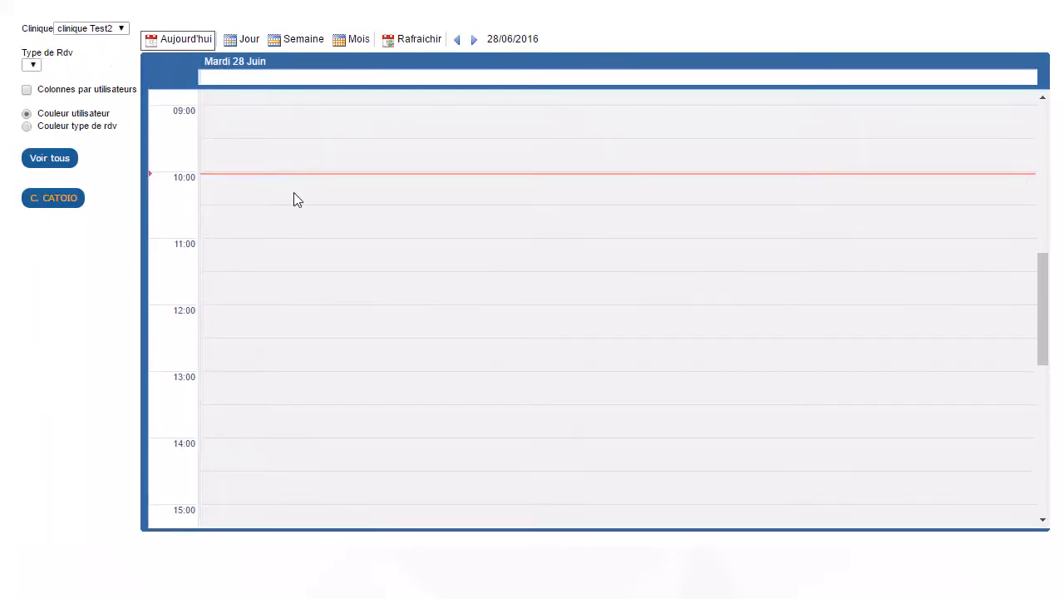
scroll(281, 333, down, 4)
scroll(277, 331, up, 6)
click(119, 28)
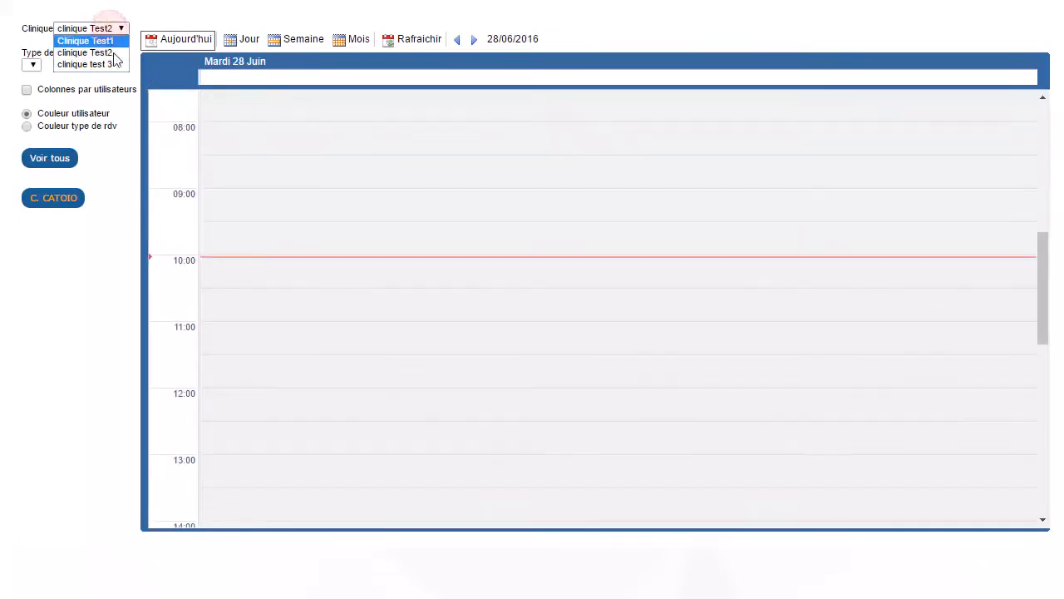
click(115, 41)
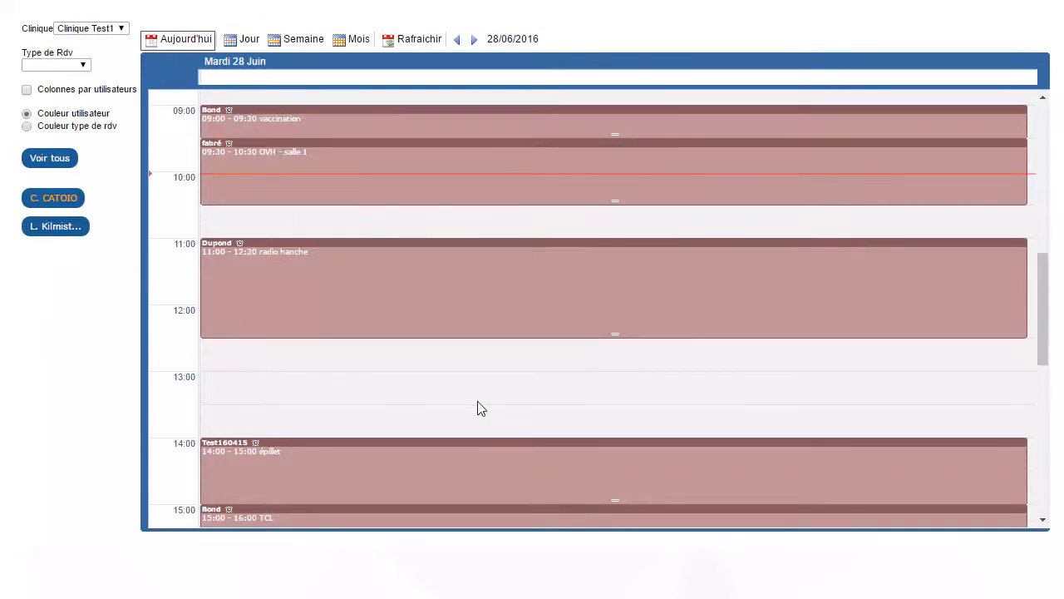
Step: Show the agenda by week, coloured by appointment type, and look through the week's appointments
click(303, 42)
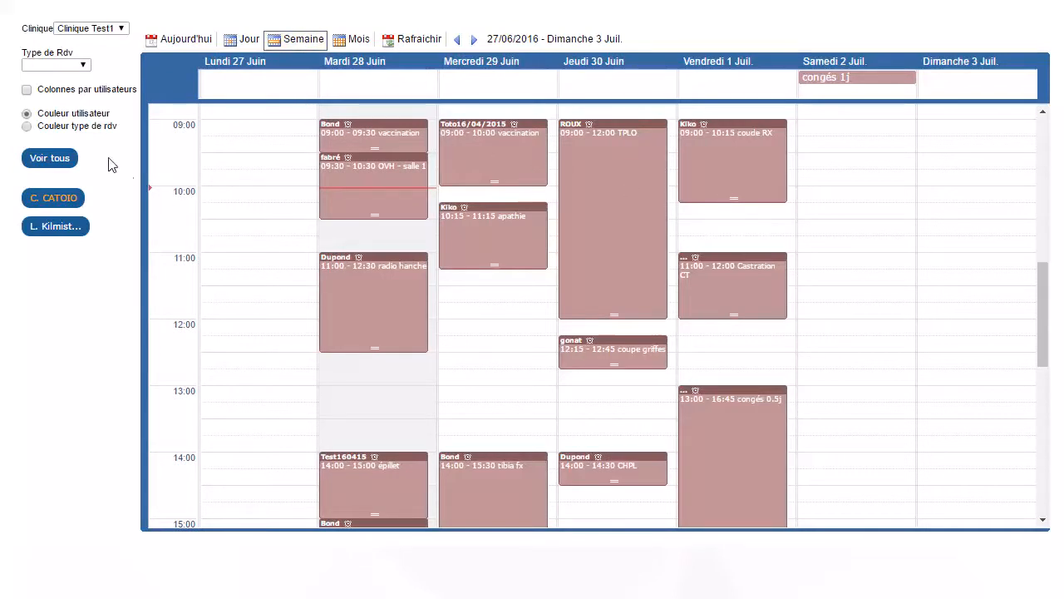
click(27, 126)
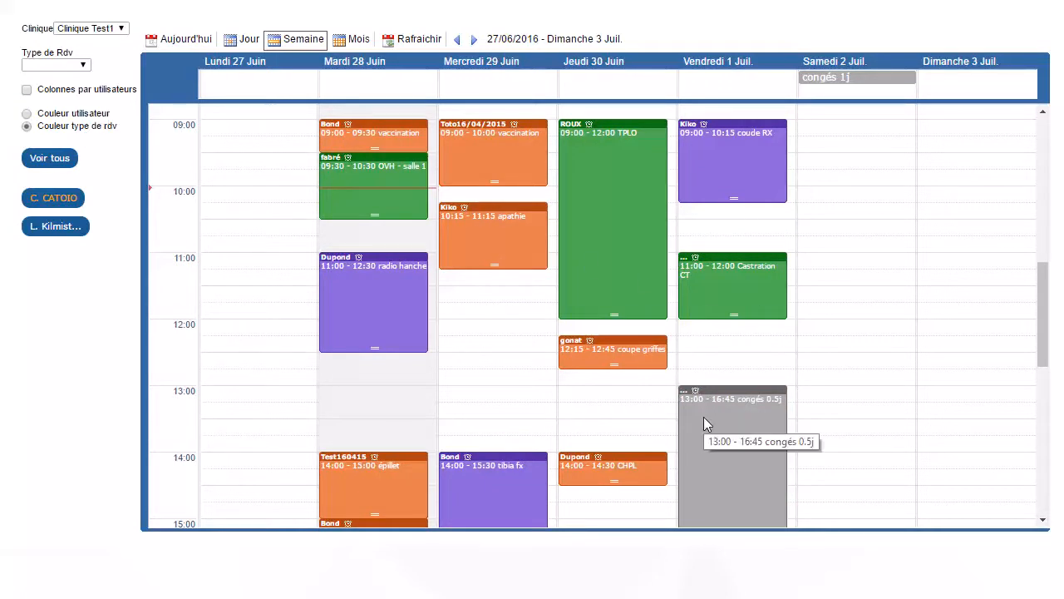
scroll(649, 376, down, 3)
scroll(603, 328, up, 3)
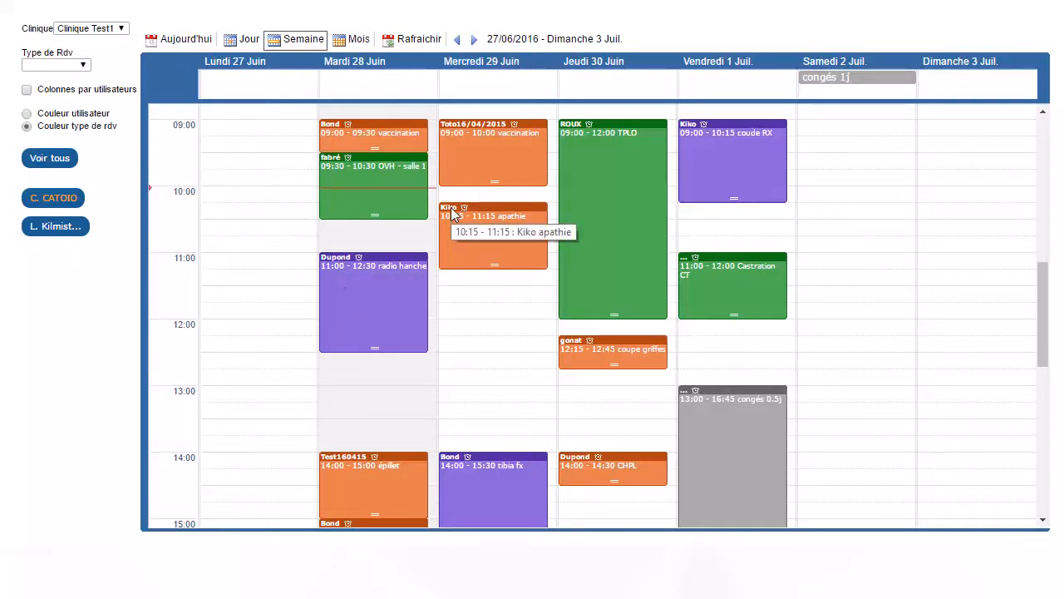
Step: Move Wednesday's apathie appointment to Thursday 30 June at 12:45 and shorten it to end at 13:30
drag(455, 207, 638, 378)
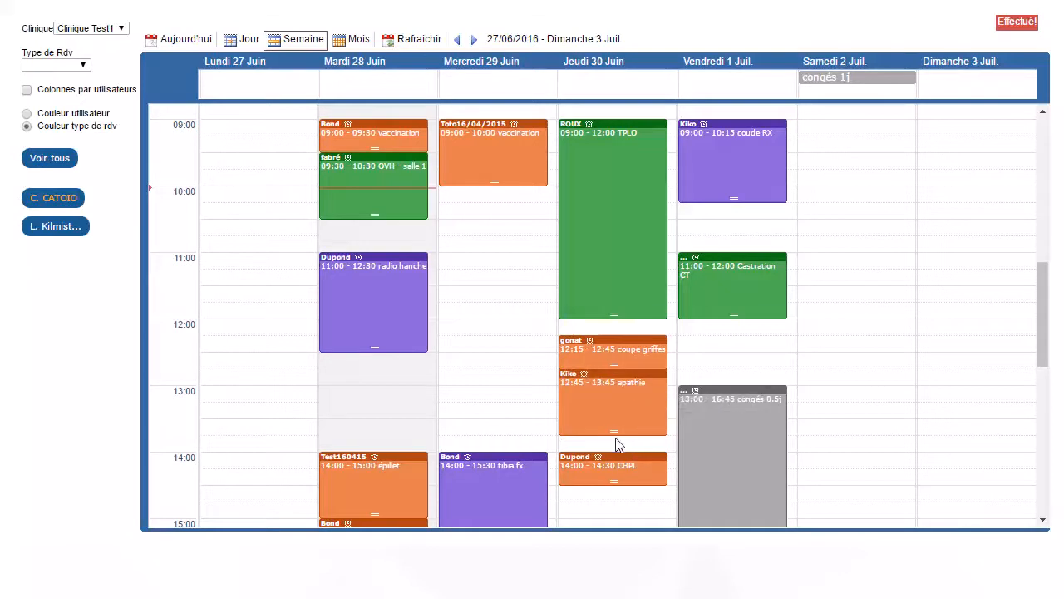
mouse_move(613, 429)
mouse_down()
mouse_move(614, 393)
mouse_move(613, 416)
mouse_up()
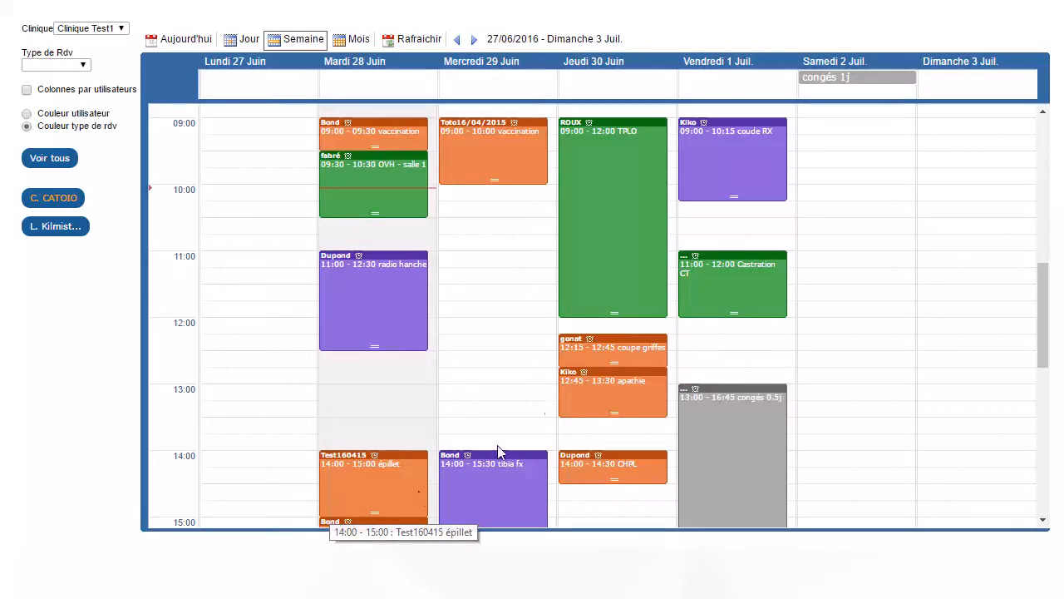
Step: In the following week, fill in a Chirurgie appointment for the animal truc2 on 06/07/2016 from 09:00 to 10:00, with the subject ovh
click(474, 40)
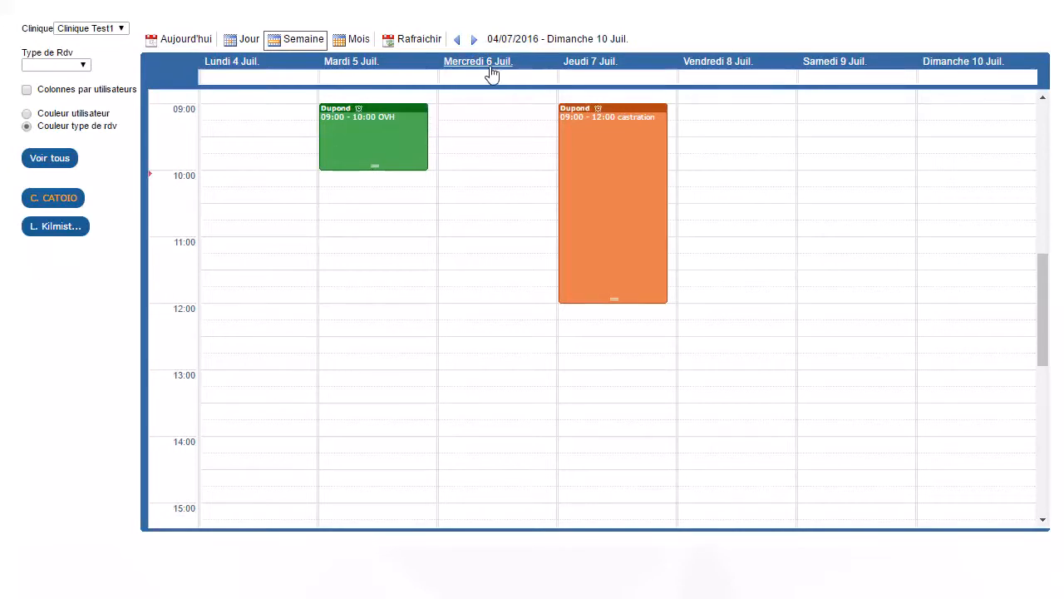
click(479, 115)
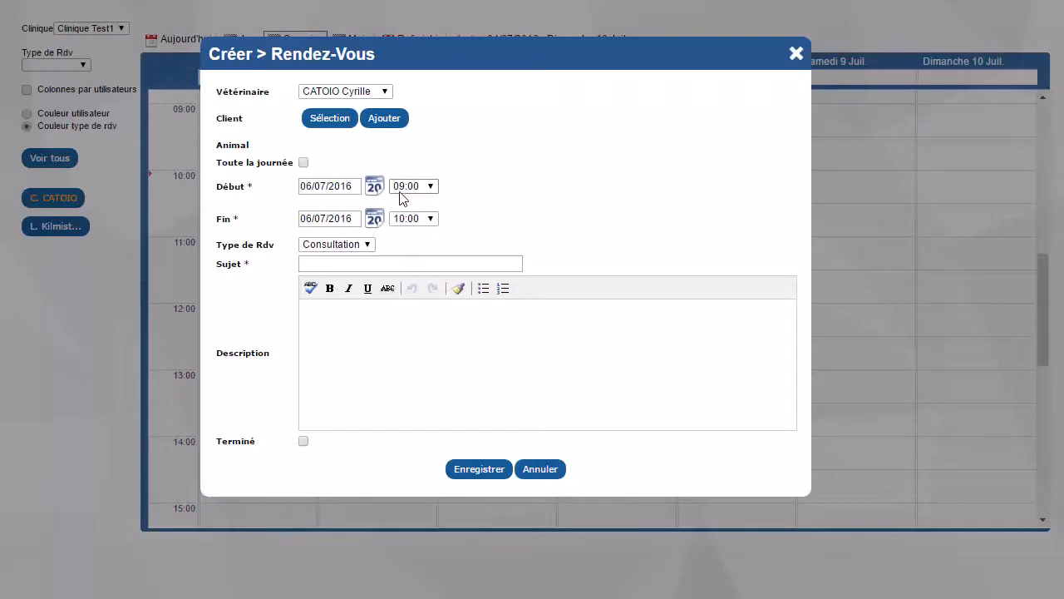
click(339, 119)
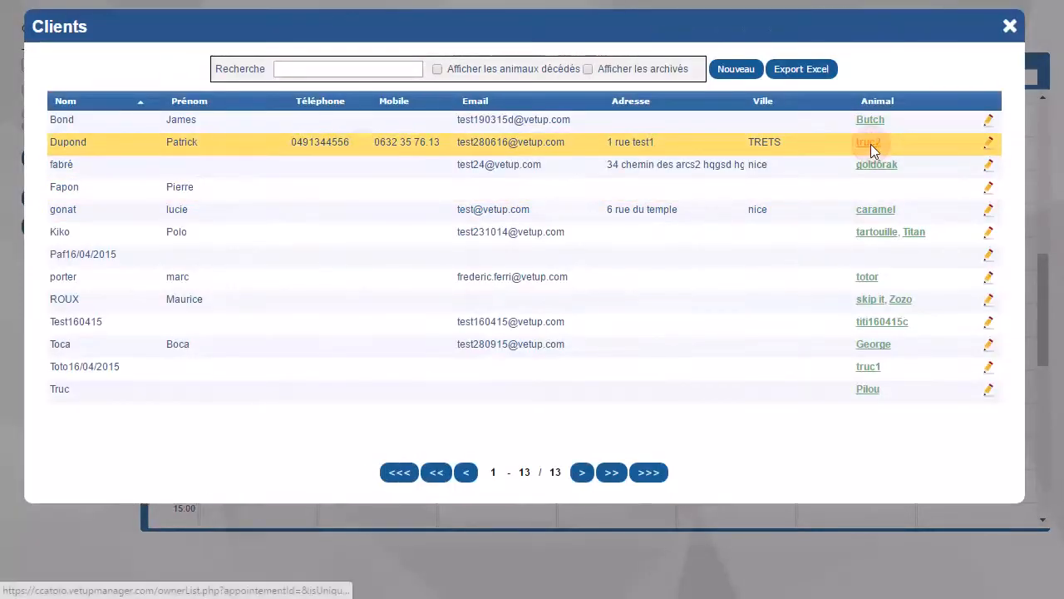
click(871, 143)
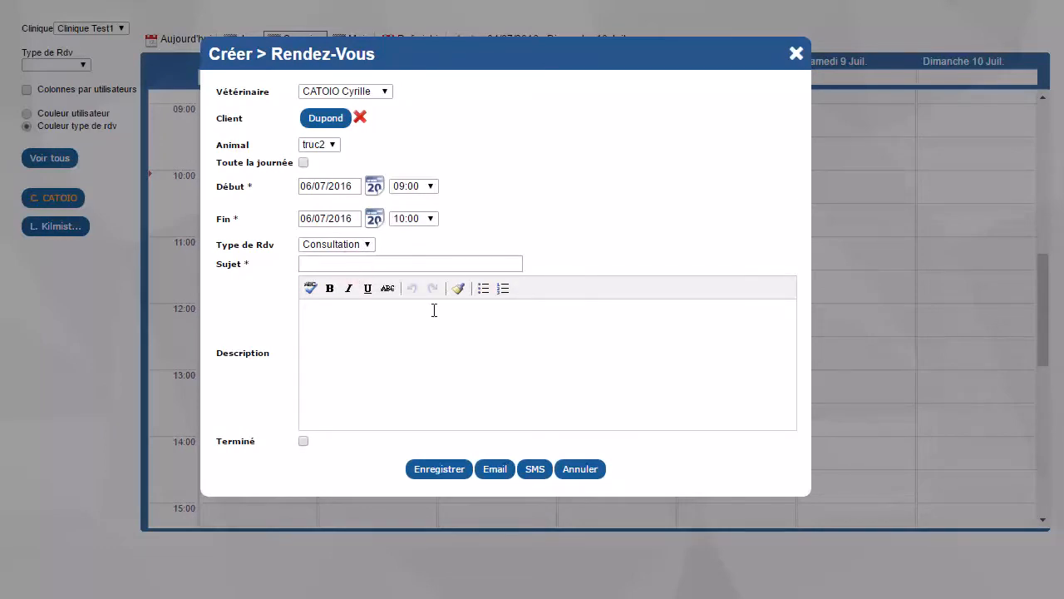
click(331, 247)
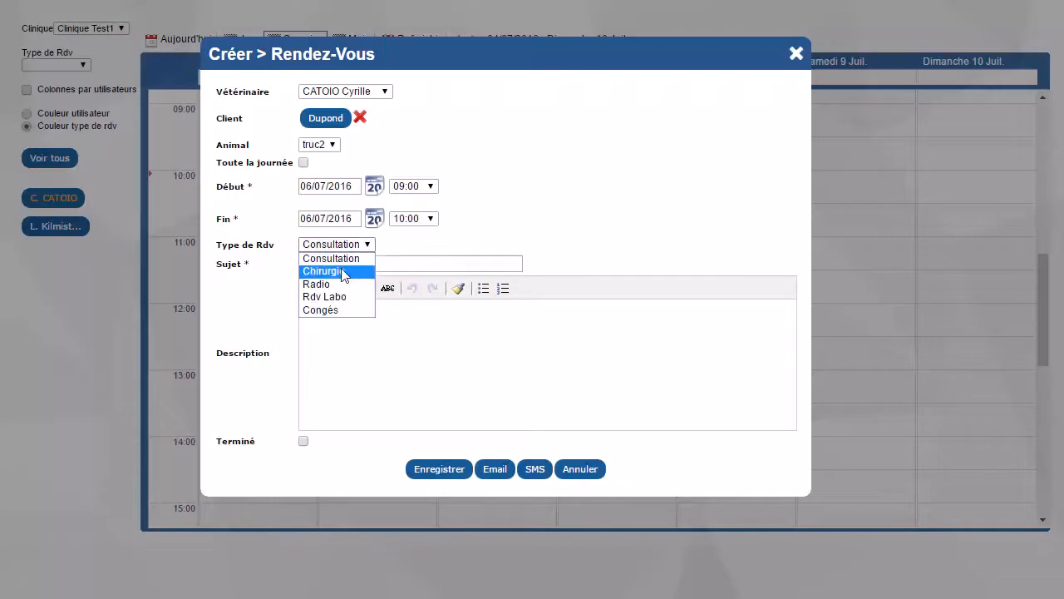
click(334, 270)
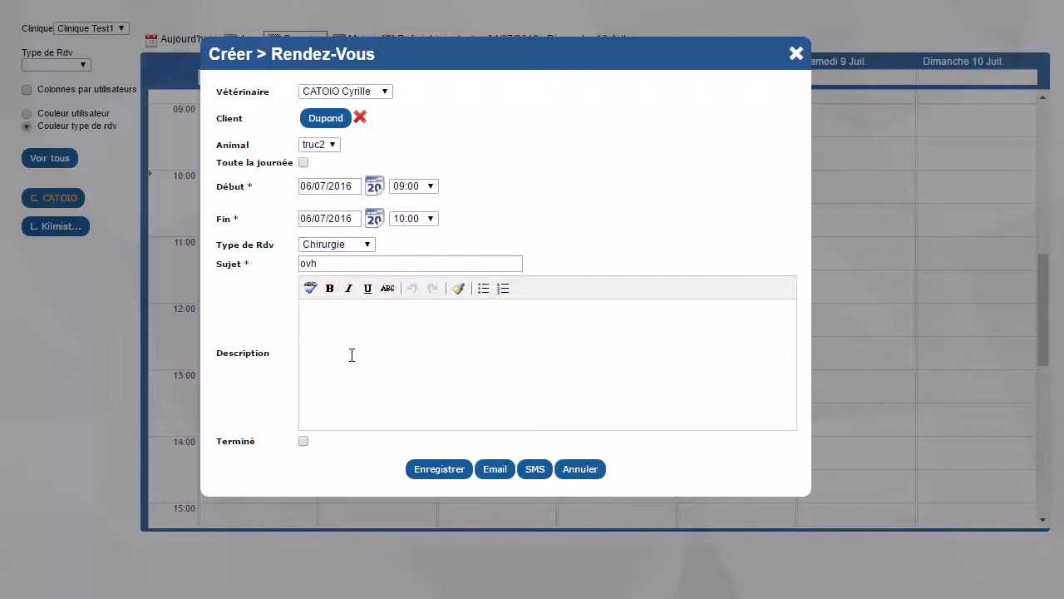
Step: Start an SMS for the appointment with deferred sending (Envoi différé), then close the message and the appointment without sending
click(536, 470)
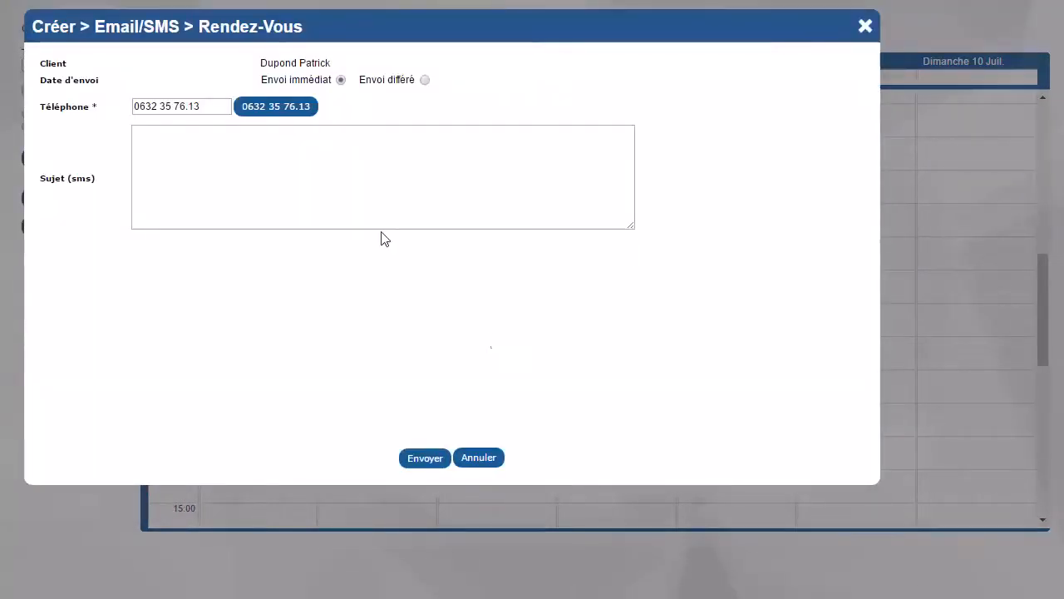
click(424, 80)
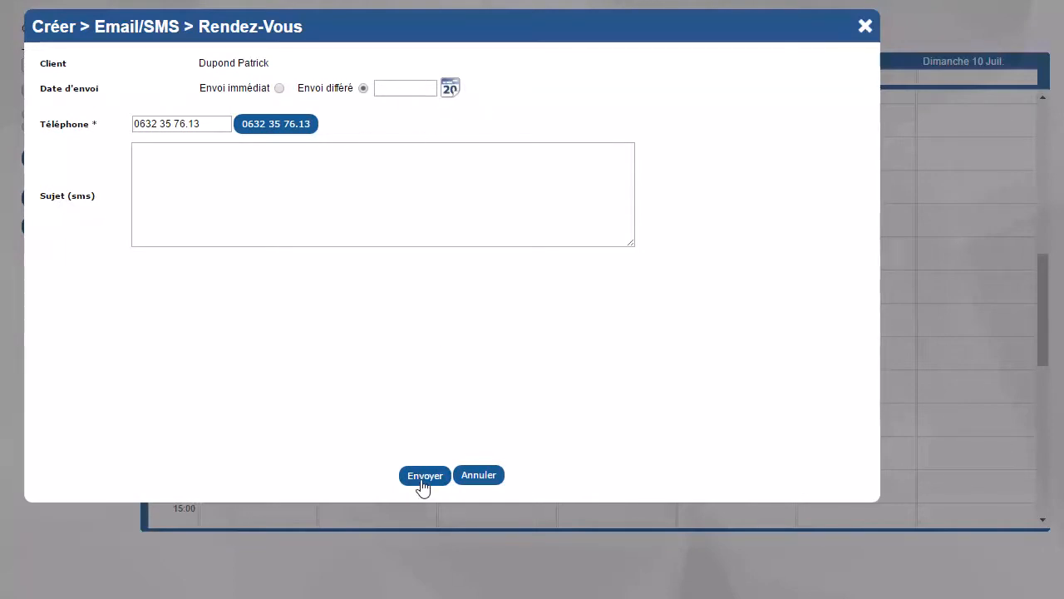
click(862, 30)
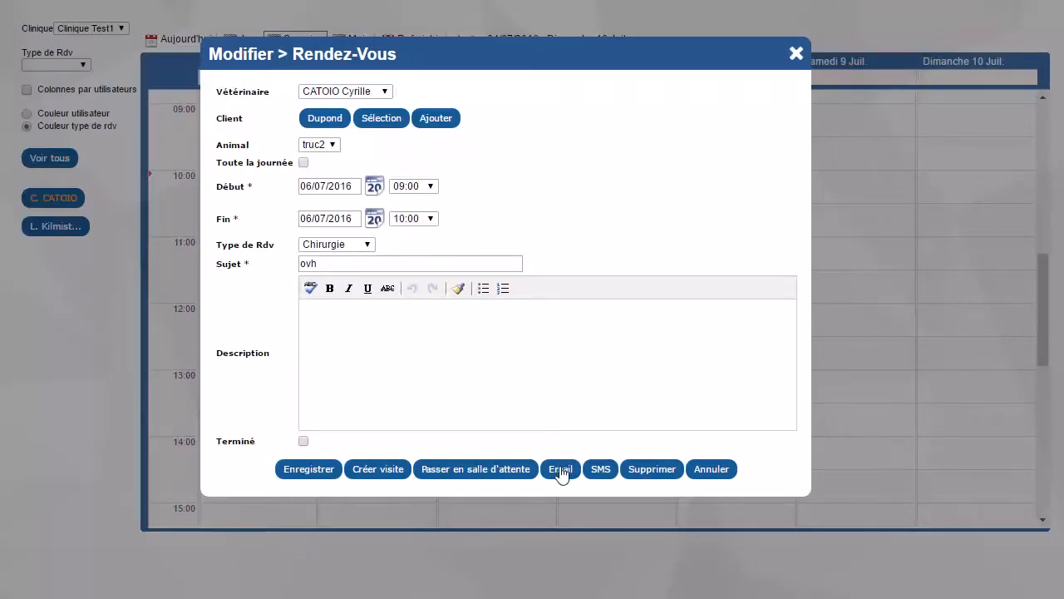
click(796, 55)
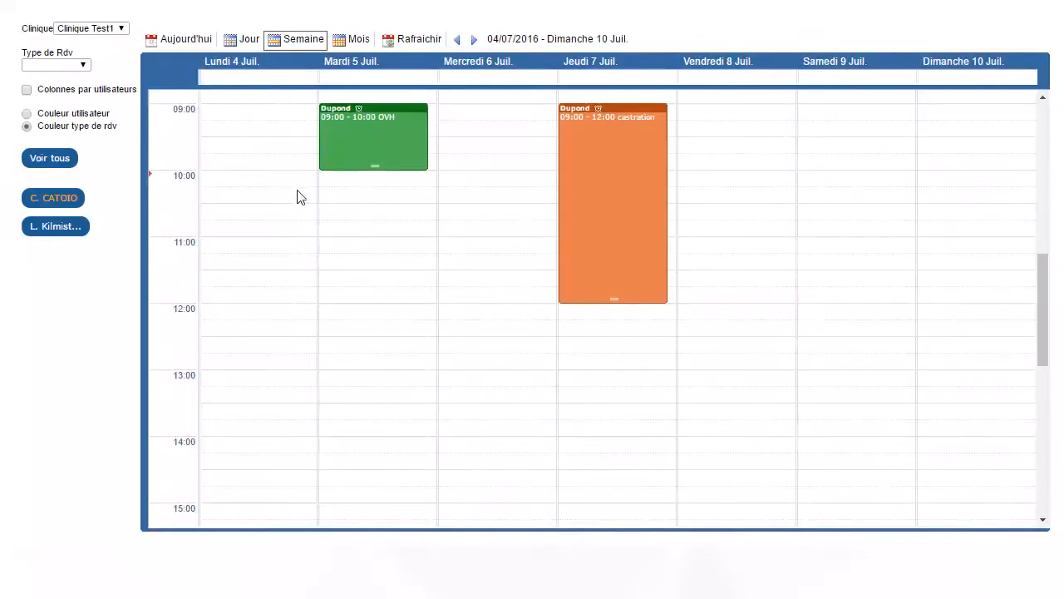
Step: Return to today's schedule, pass the 11:00 radio hanche appointment to the waiting room, and open its consultation record
click(179, 39)
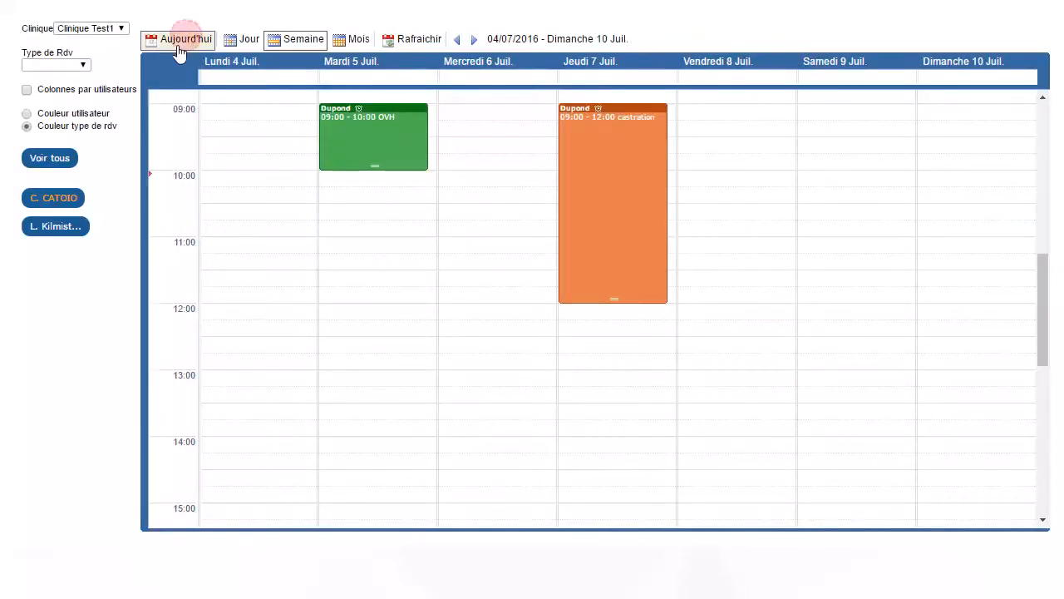
click(242, 39)
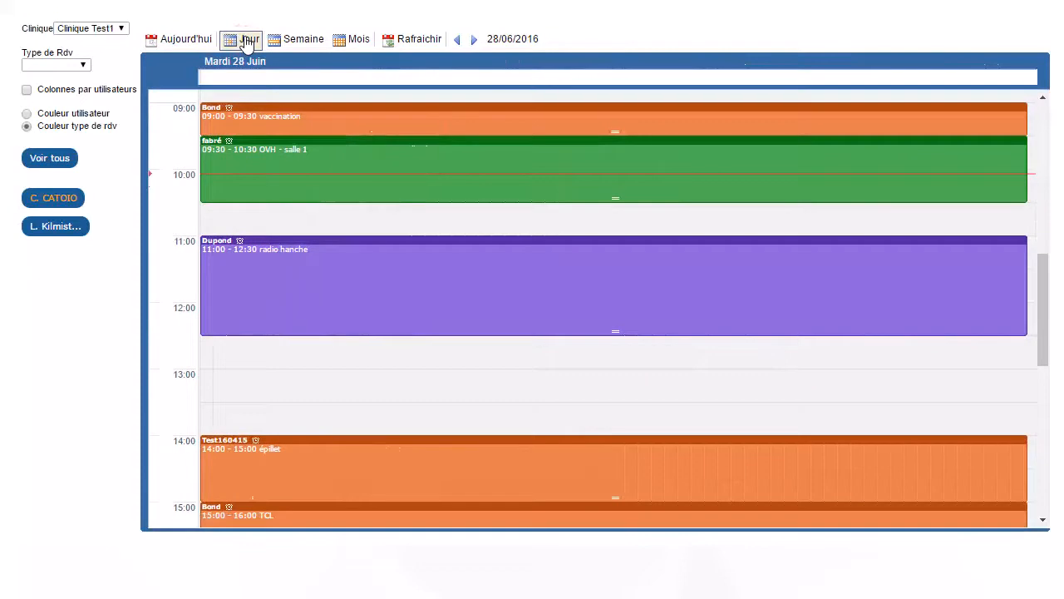
click(280, 244)
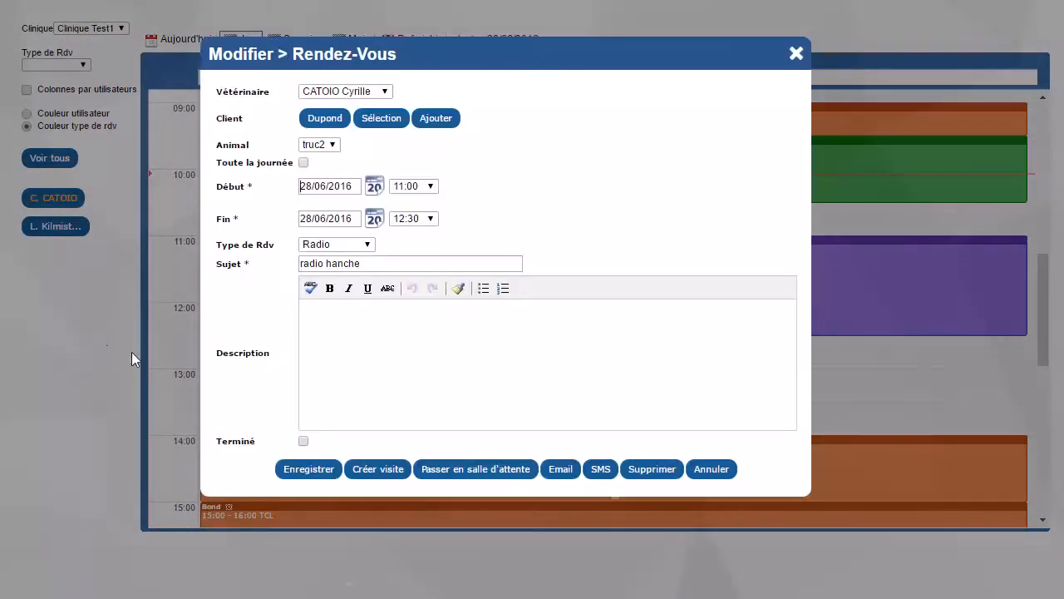
click(435, 474)
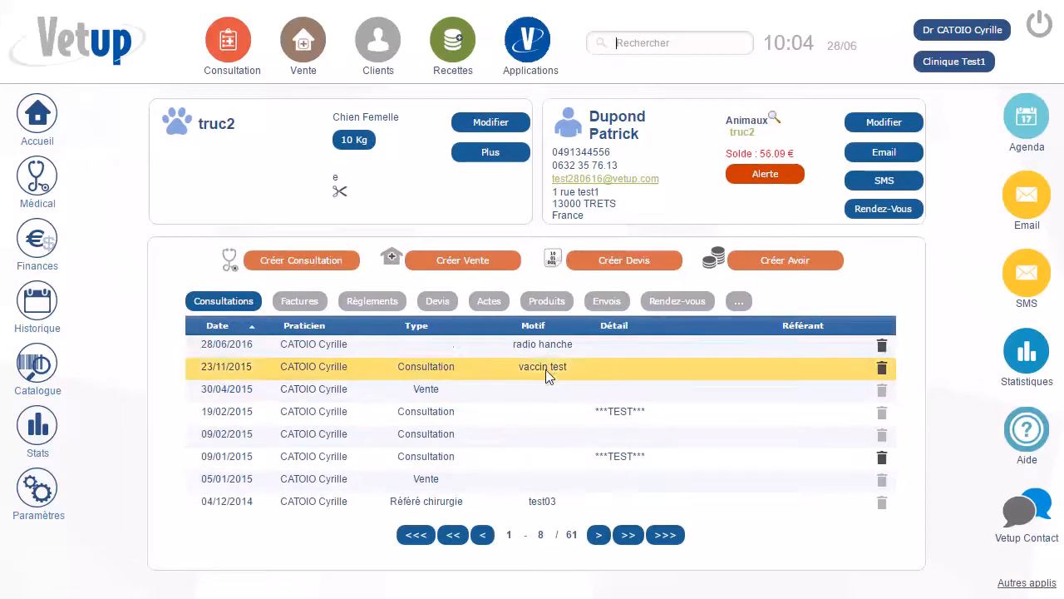
click(547, 343)
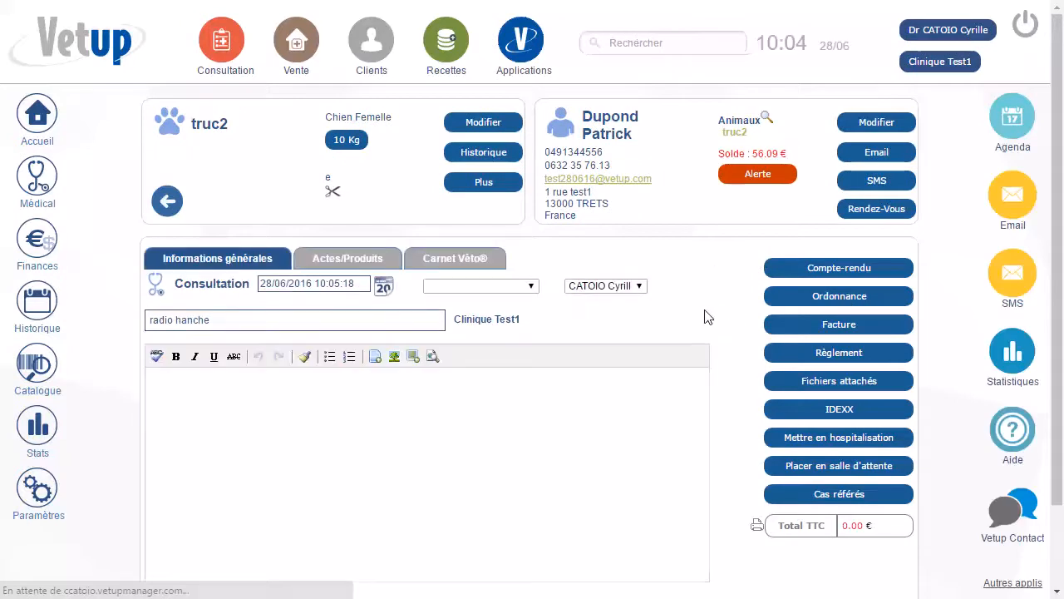
Step: Reopen today's agenda and display it in one column per user, coloured by appointment type
click(1003, 122)
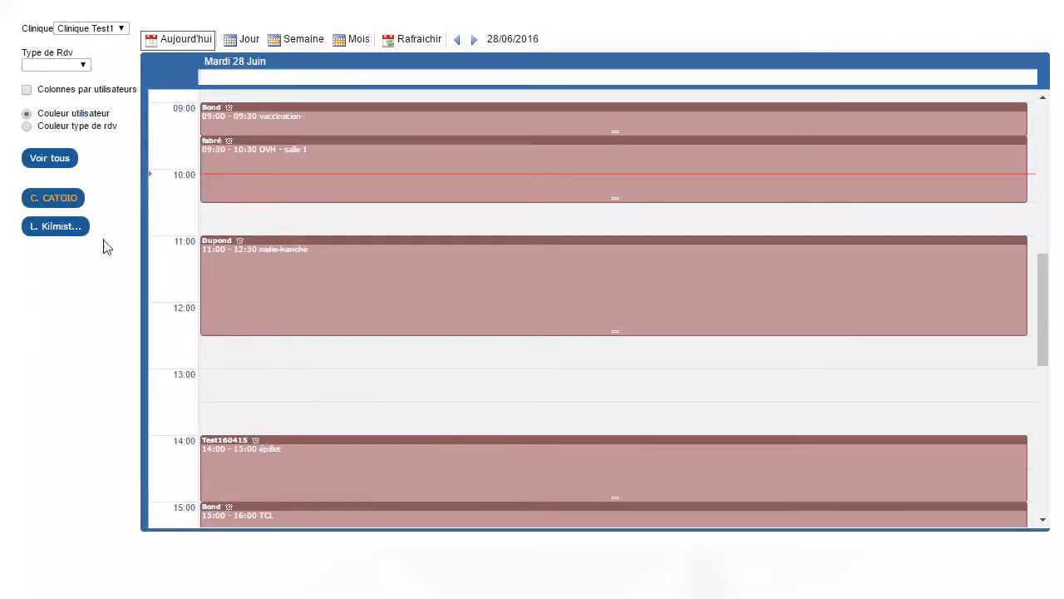
scroll(257, 155, up, 1)
scroll(340, 291, down, 1)
click(27, 90)
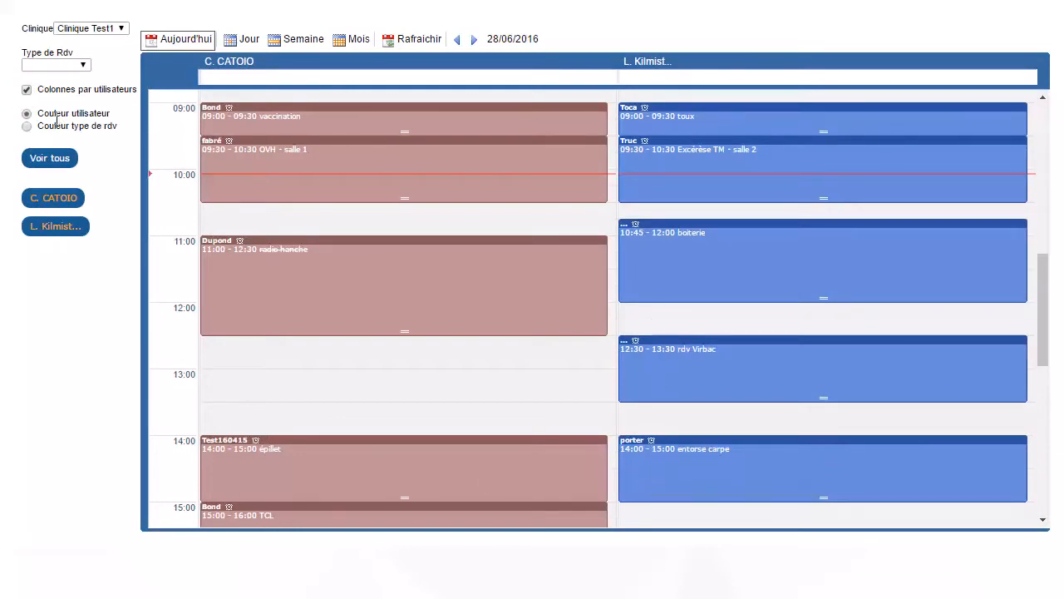
click(26, 127)
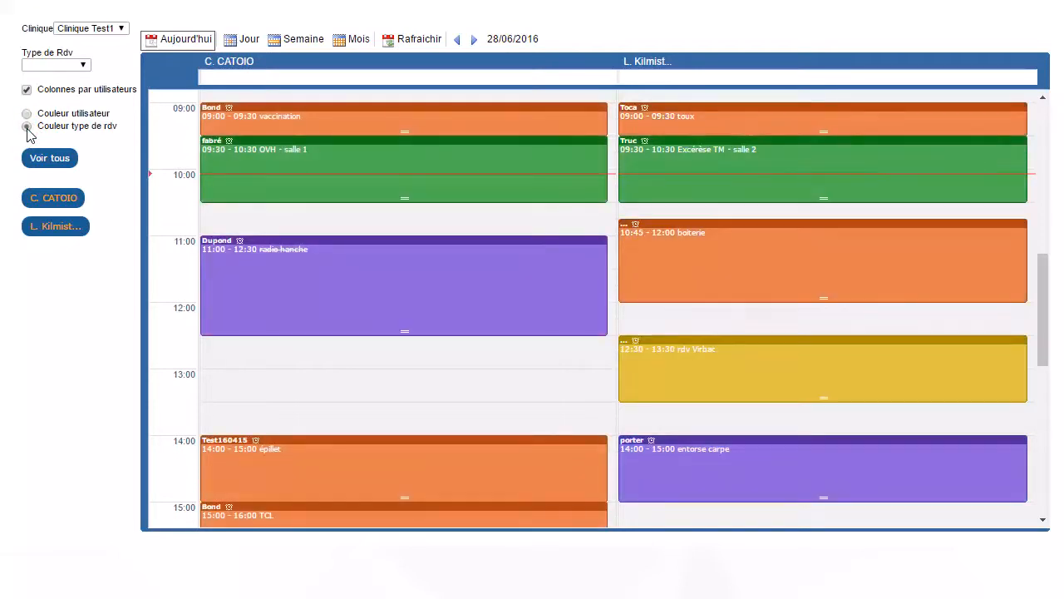